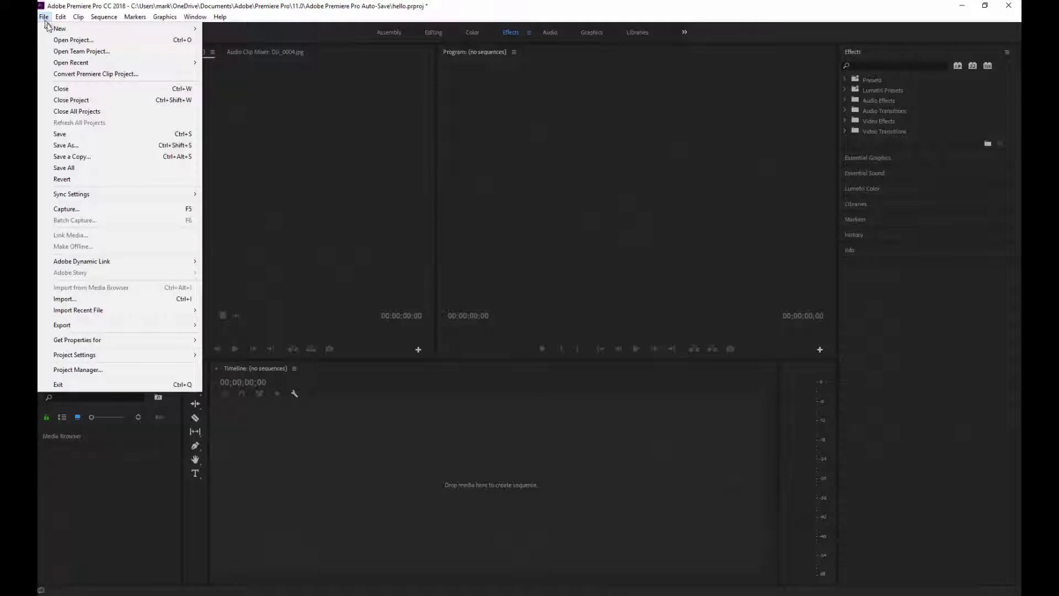
Start a new Premiere Pro project and name it timelapses1.
mouse_move(64, 32)
left_click(229, 29)
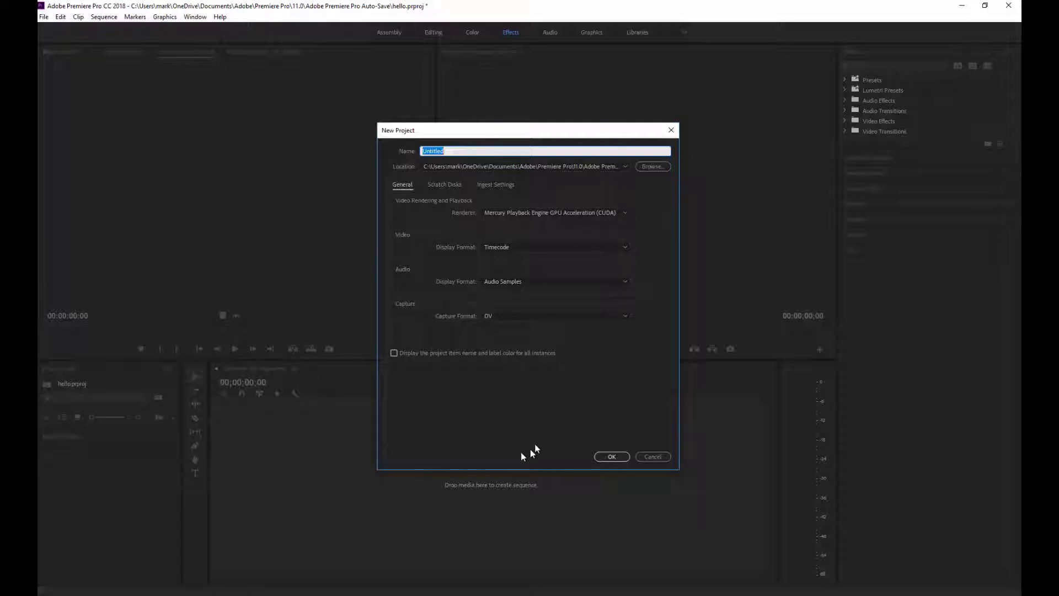
type("timelapses1")
key("Return")
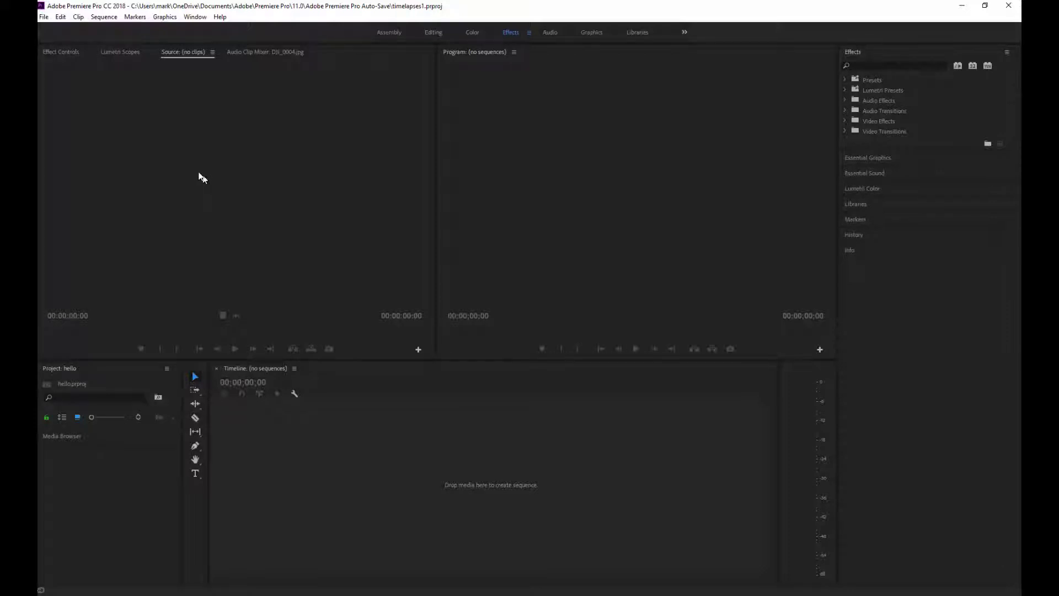
Import DJI_0004.jpg from Food Truck Wards with Image Sequence ticked, as one time-lapse clip.
left_click(45, 20)
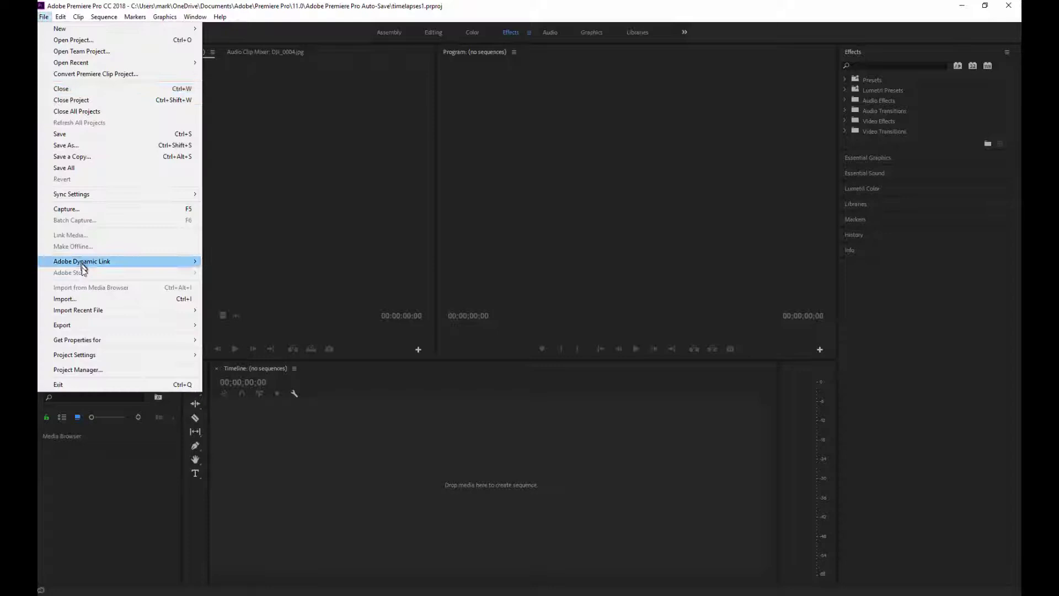
left_click(91, 302)
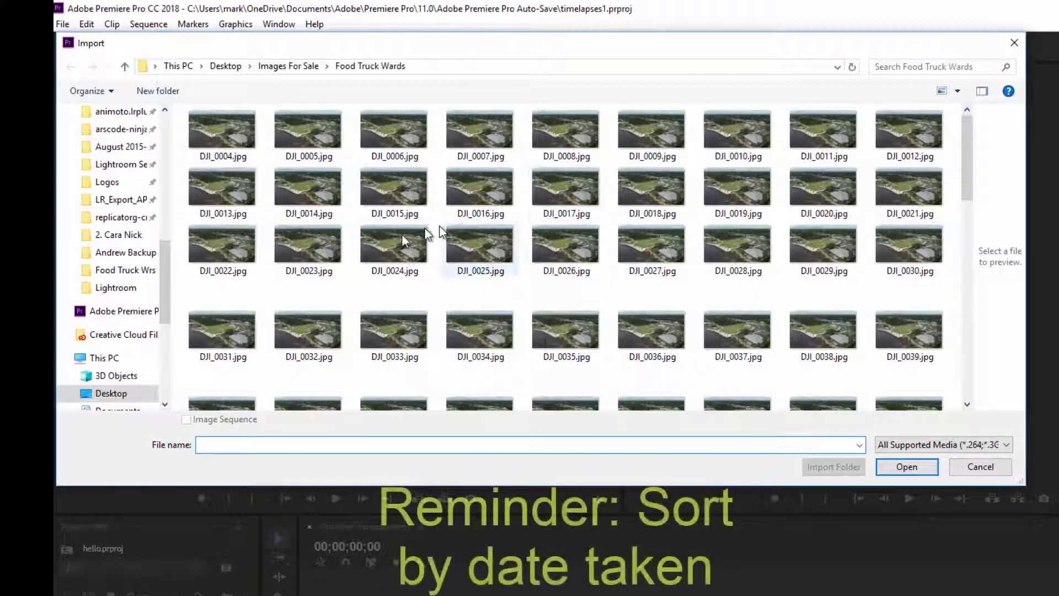
scroll(464, 286, "down", 5)
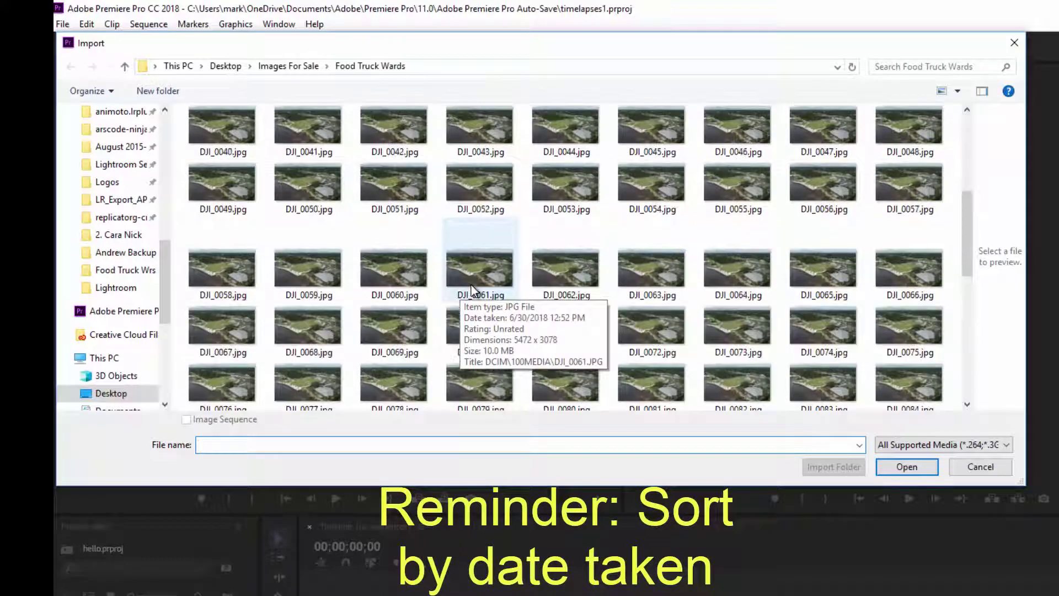
scroll(463, 289, "up", 5)
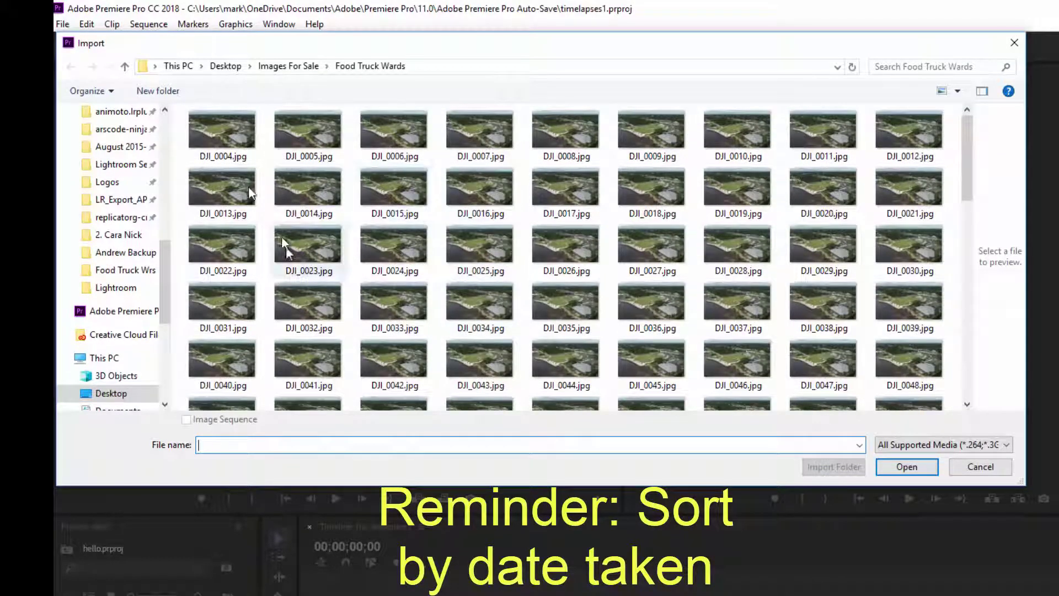
left_click(216, 134)
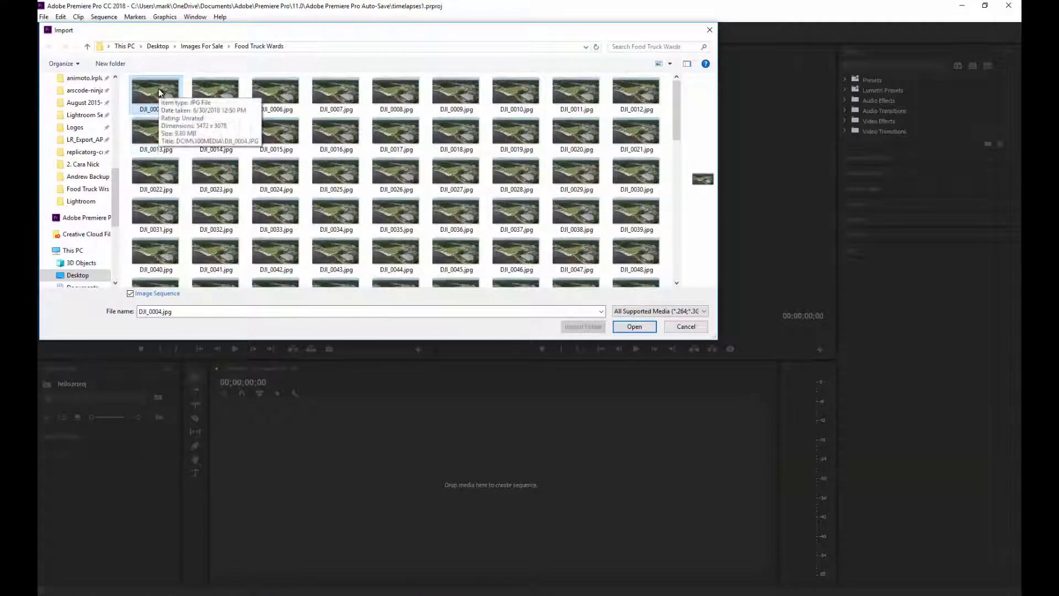
left_click(141, 293)
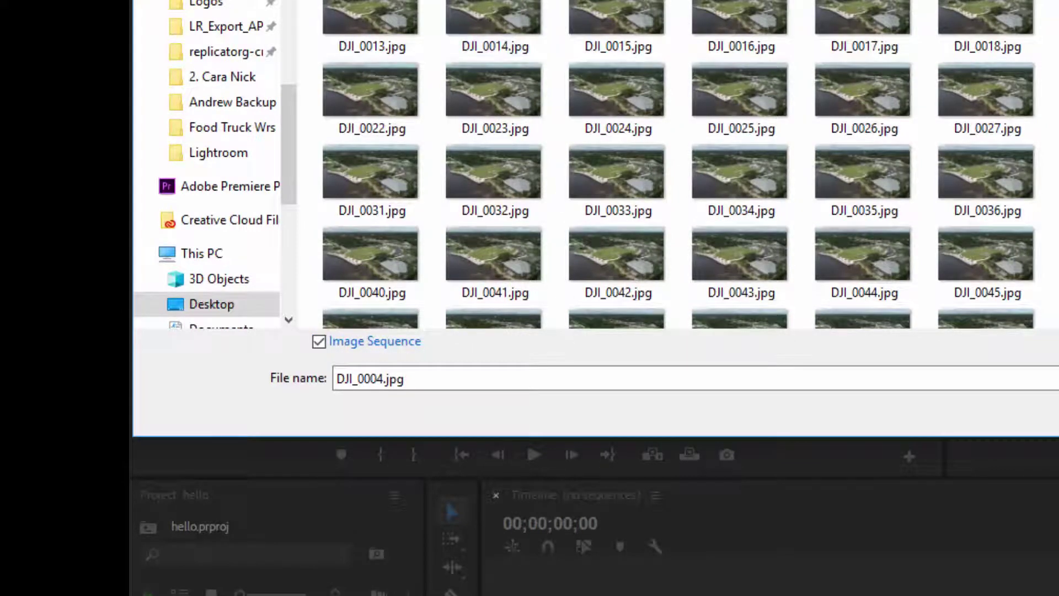
left_click(617, 0, "shift")
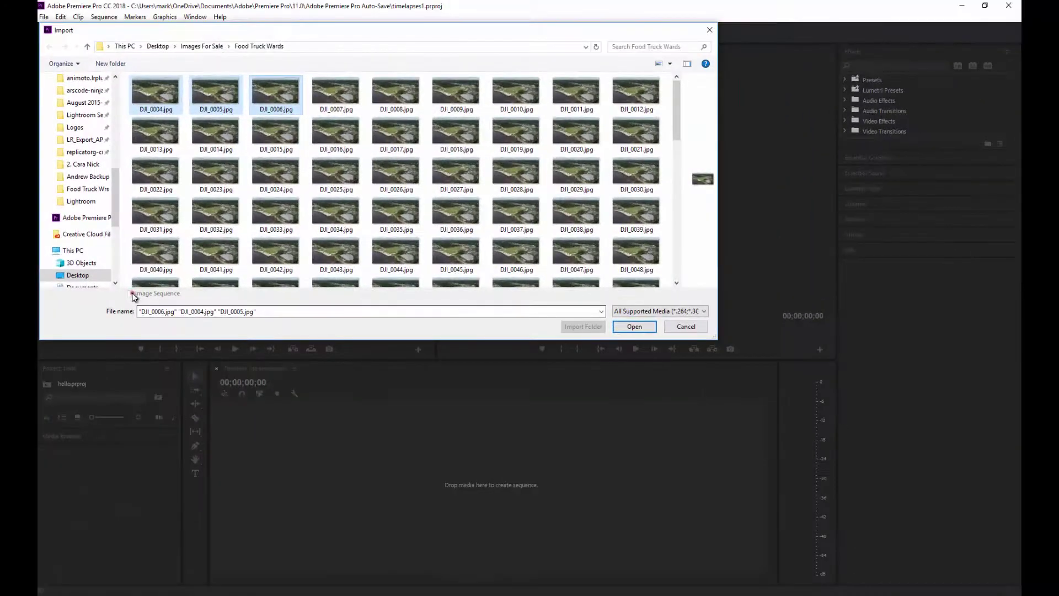
left_click(174, 304)
left_click(157, 100)
left_click(145, 297)
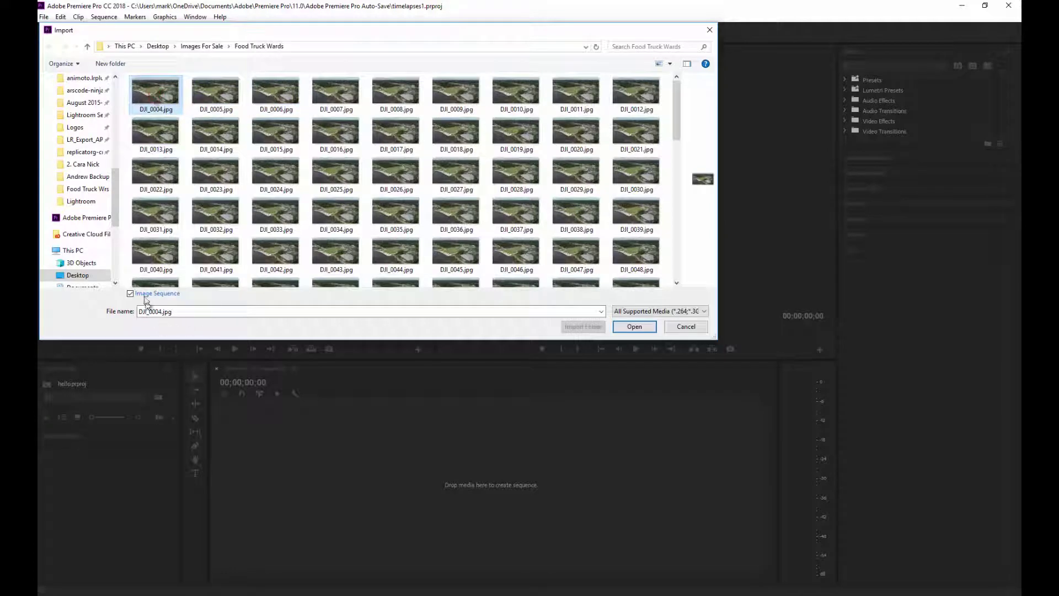
left_click(628, 328)
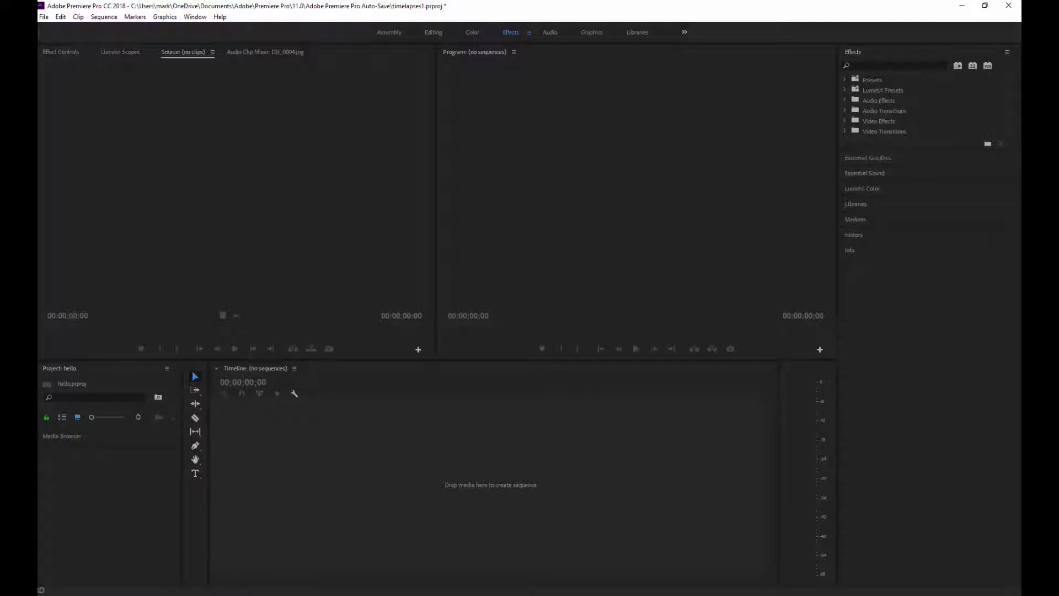
Preview the imported DJI_0004 clip and close the floating timelapses1 project window.
left_click_drag(355, 147, 337, 158)
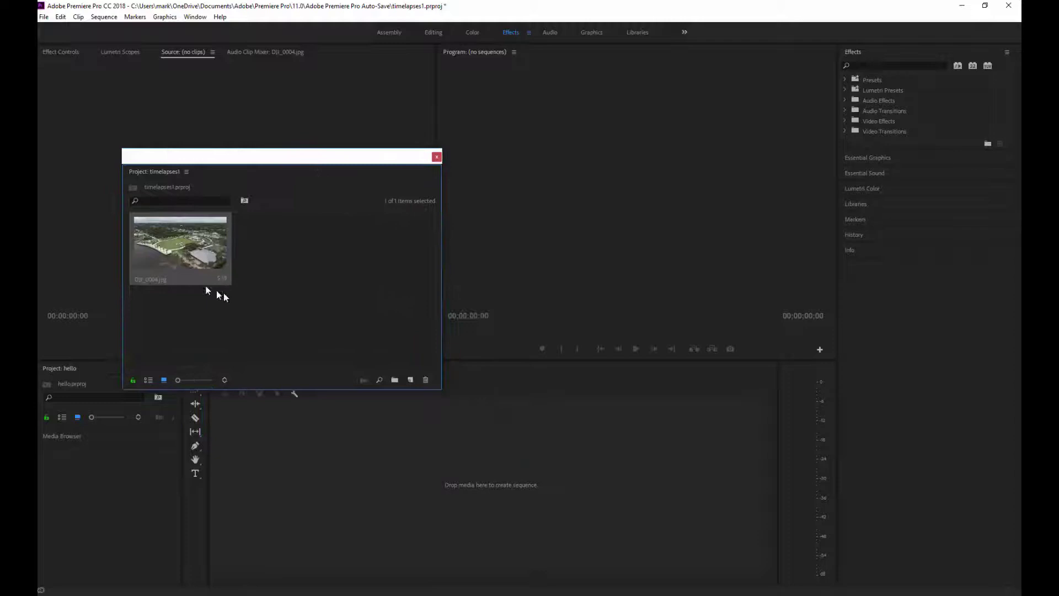
double_click(192, 250)
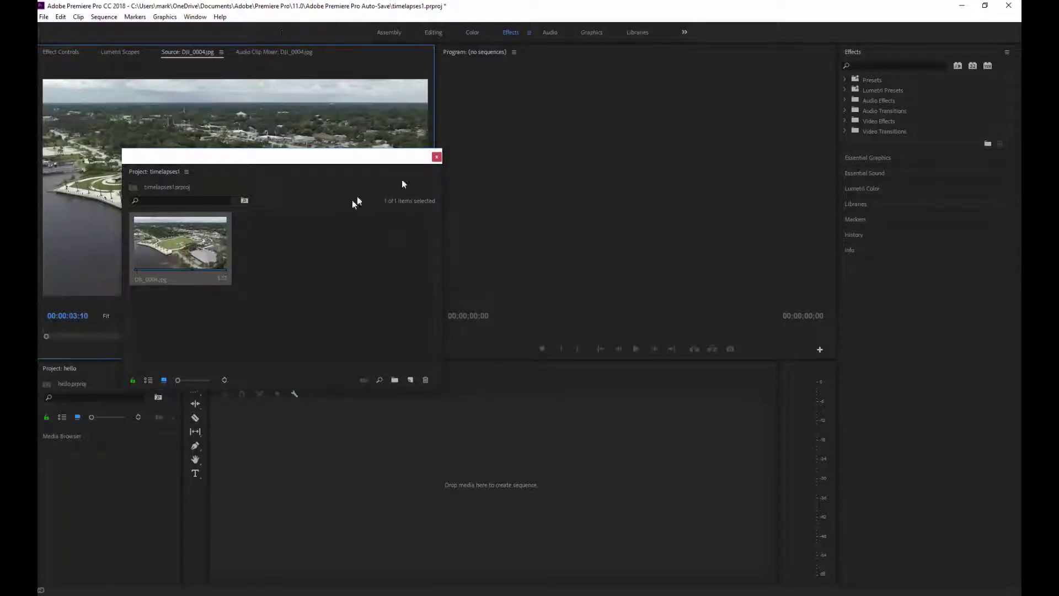
left_click(437, 157)
Drag the DJI_0004 clip into the Timeline to create a sequence and play it through twice.
left_click_drag(152, 171, 469, 485)
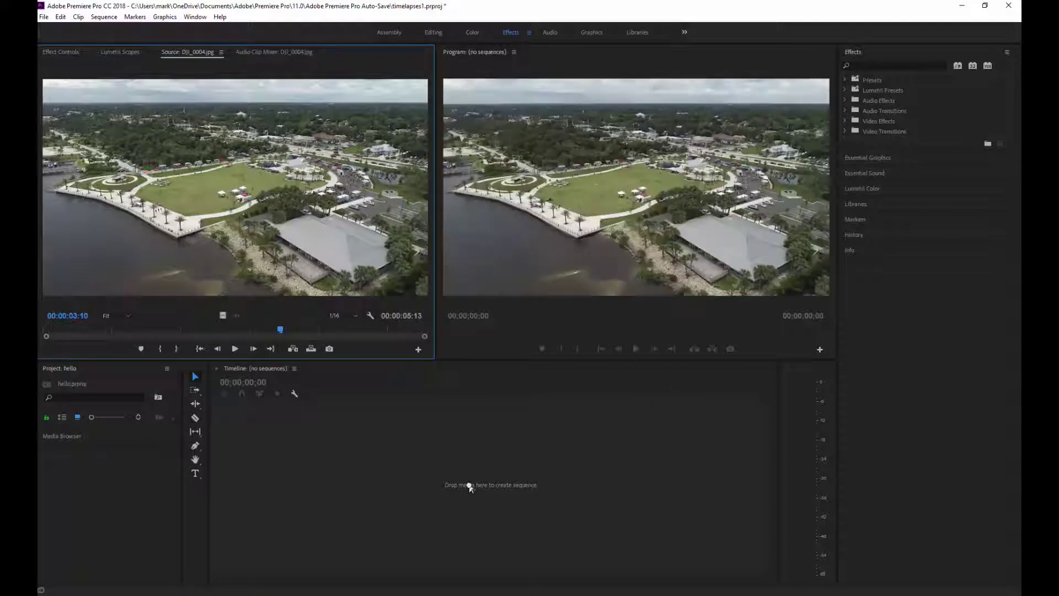
left_click(636, 348)
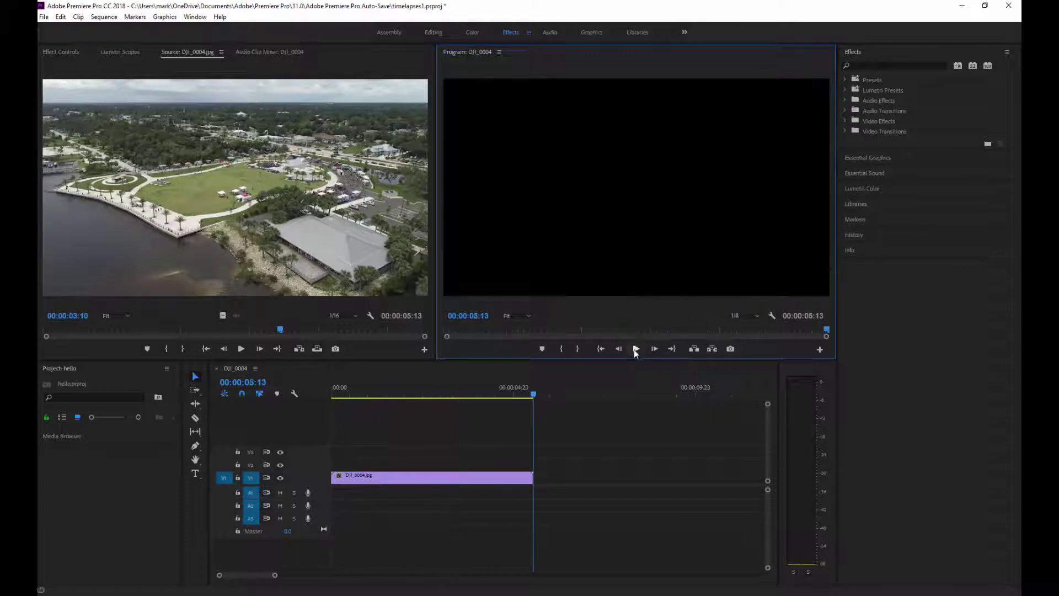
left_click(635, 348)
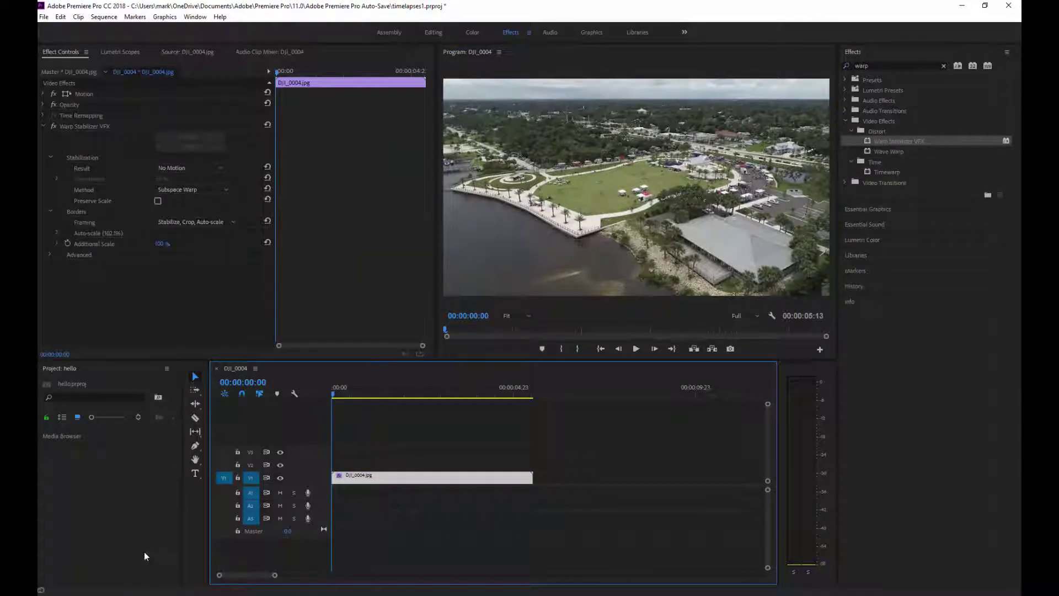
Export the sequence as H.264 video named DJI_0004.mp4 to the Desktop.
left_click(44, 18)
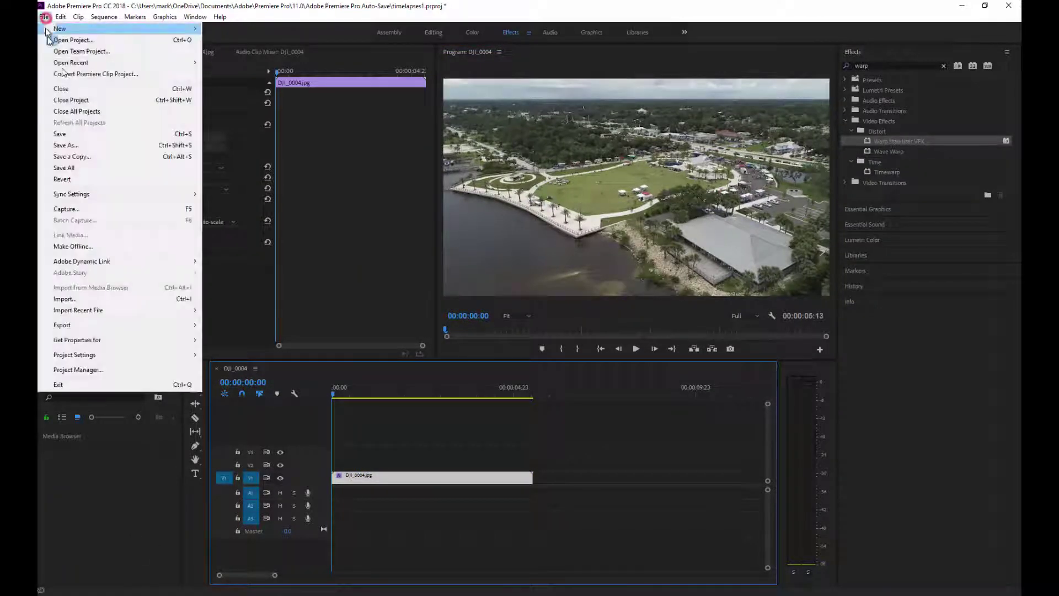
mouse_move(116, 326)
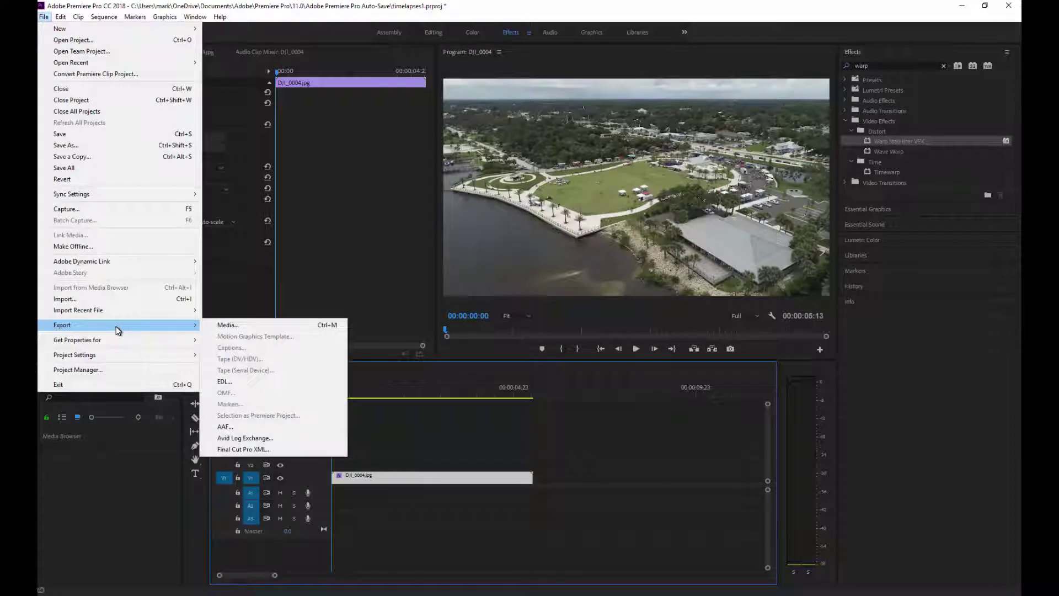
left_click(265, 324)
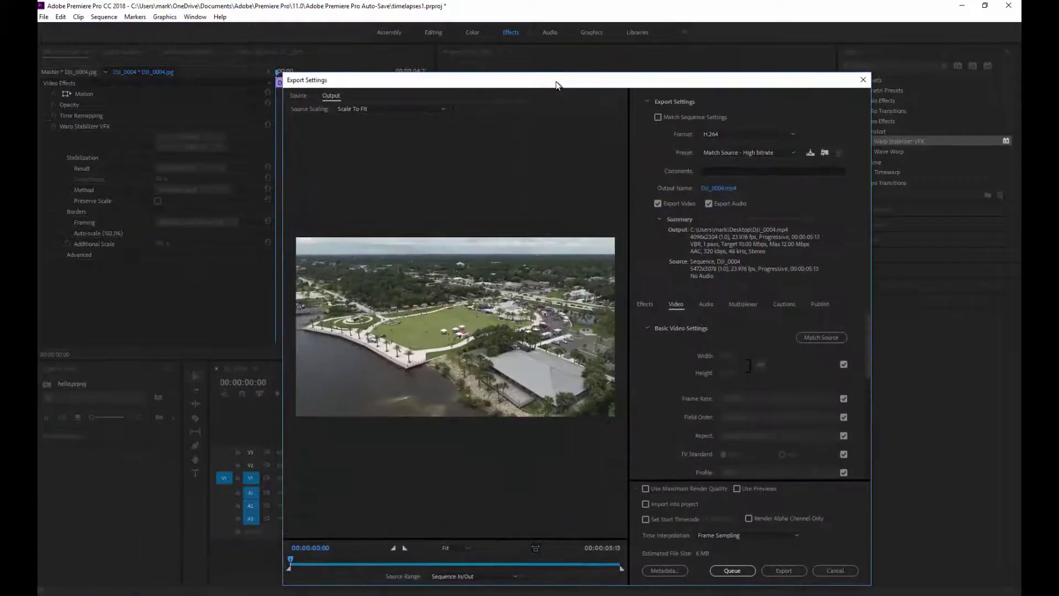
left_click(721, 189)
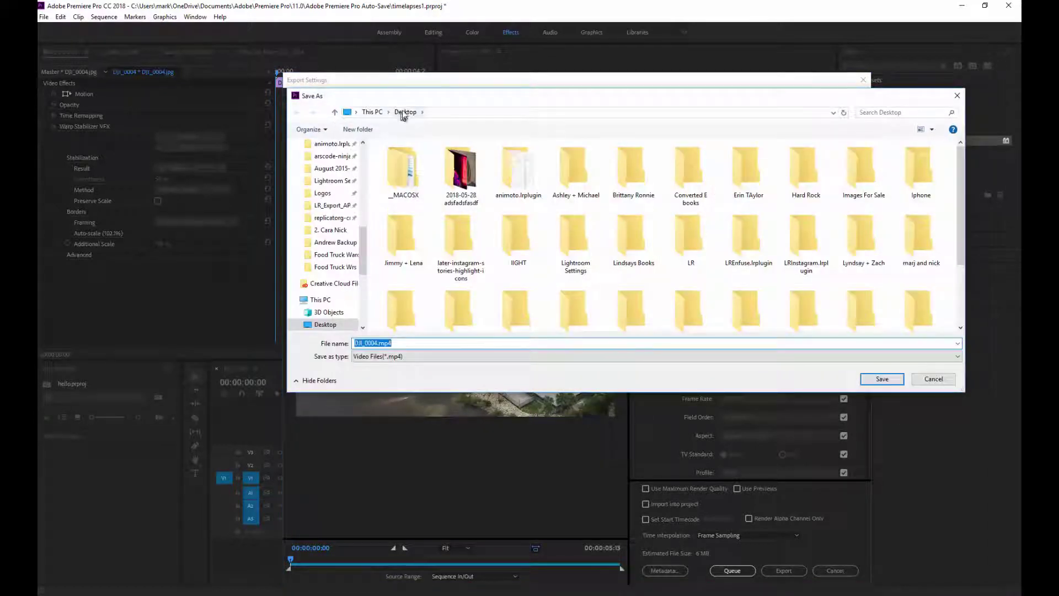
left_click(882, 379)
left_click(784, 570)
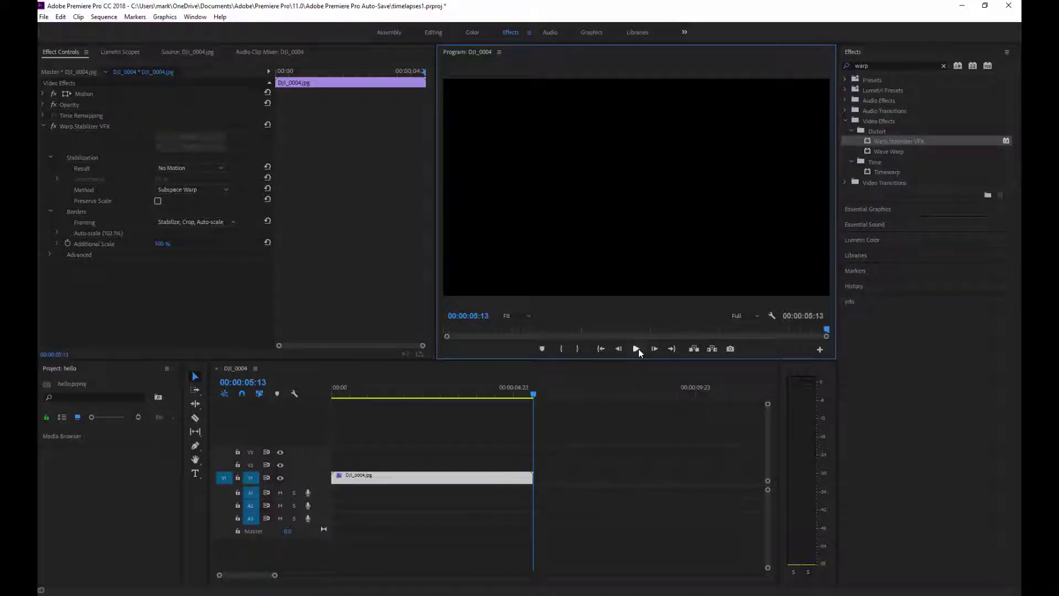
Drag Warp Stabilizer VFX from the Effects list onto the timeline clip and watch it analyse.
left_click(828, 65)
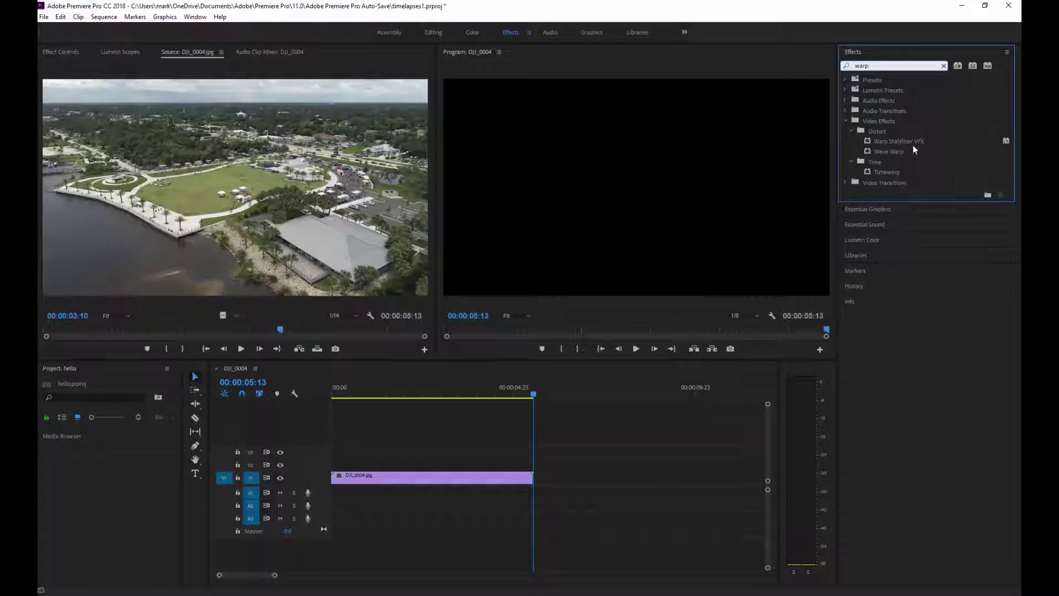
left_click_drag(909, 141, 440, 484)
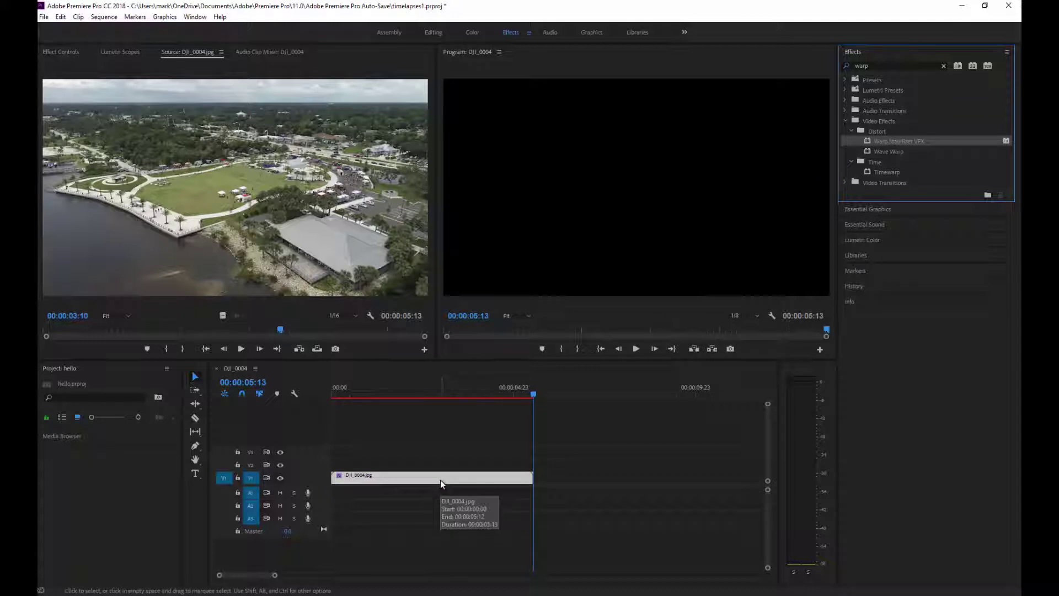
left_click(62, 52)
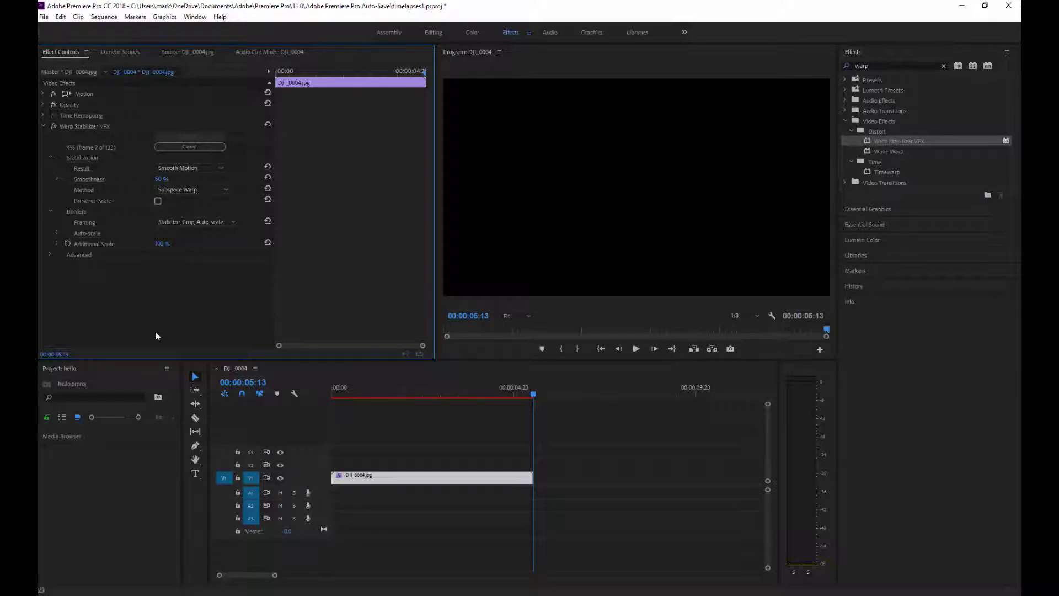
Set the stabilizer Result to No Motion, keeping Stabilize, Crop, Auto-scale framing.
left_click(193, 168)
left_click(202, 189)
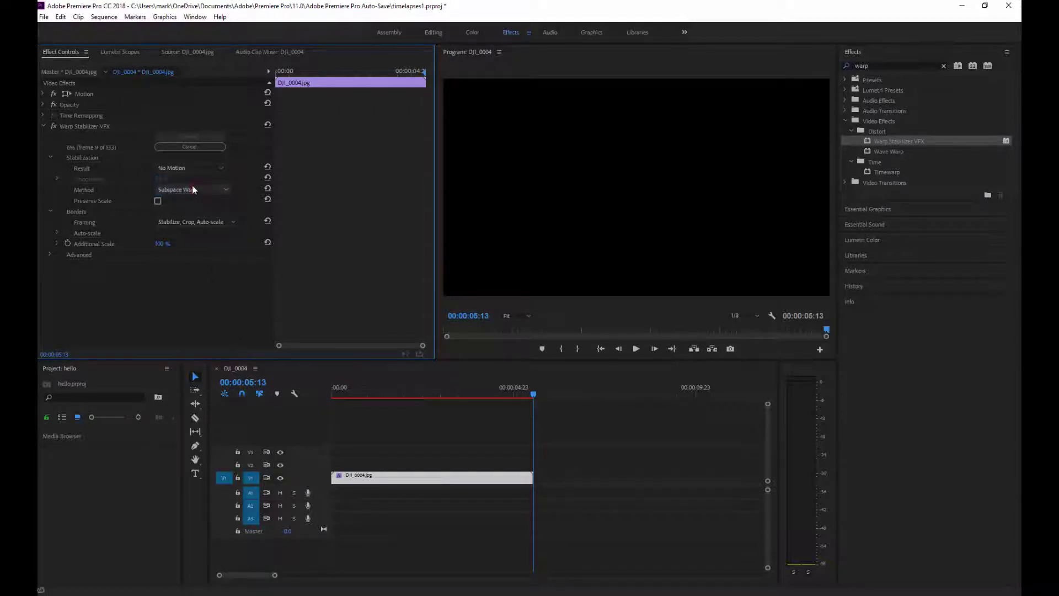
left_click(209, 221)
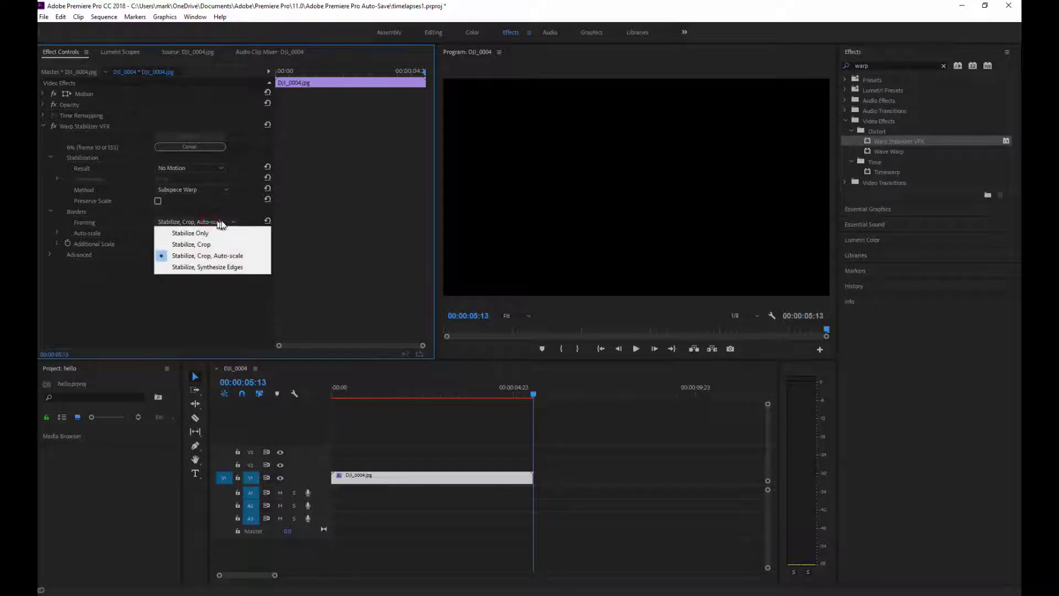
left_click(216, 223)
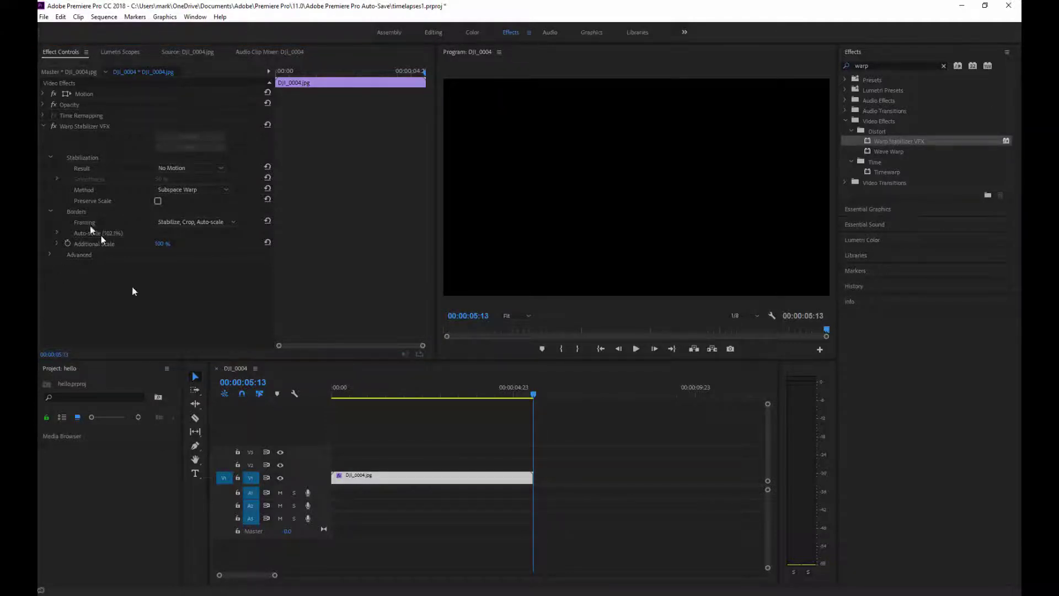
Replay the stabilized clip from the start with the Program monitor resolution changed from 1/8 to Full.
left_click_drag(378, 392, 336, 392)
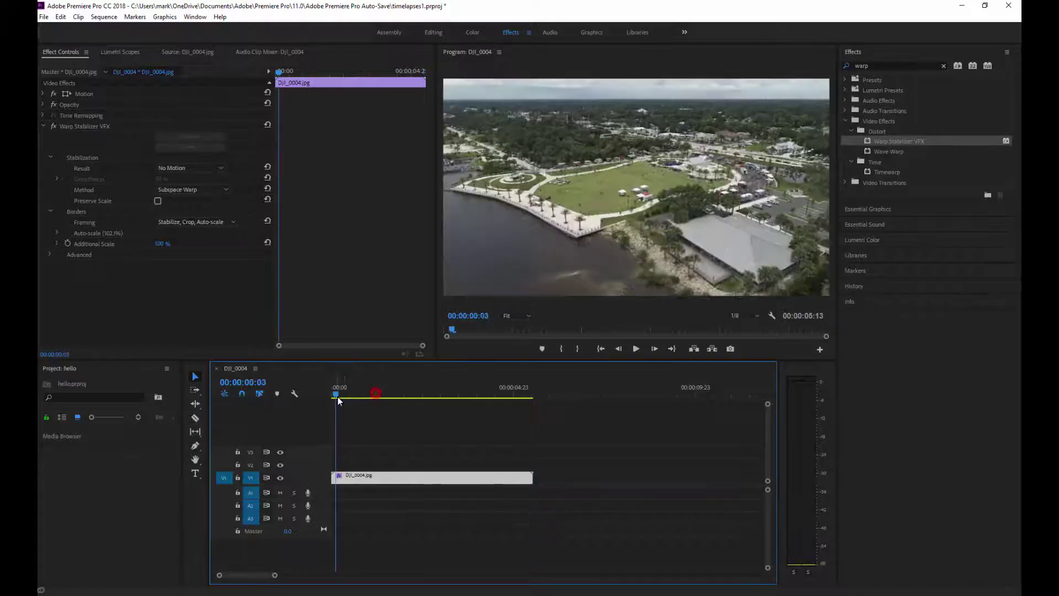
left_click(635, 349)
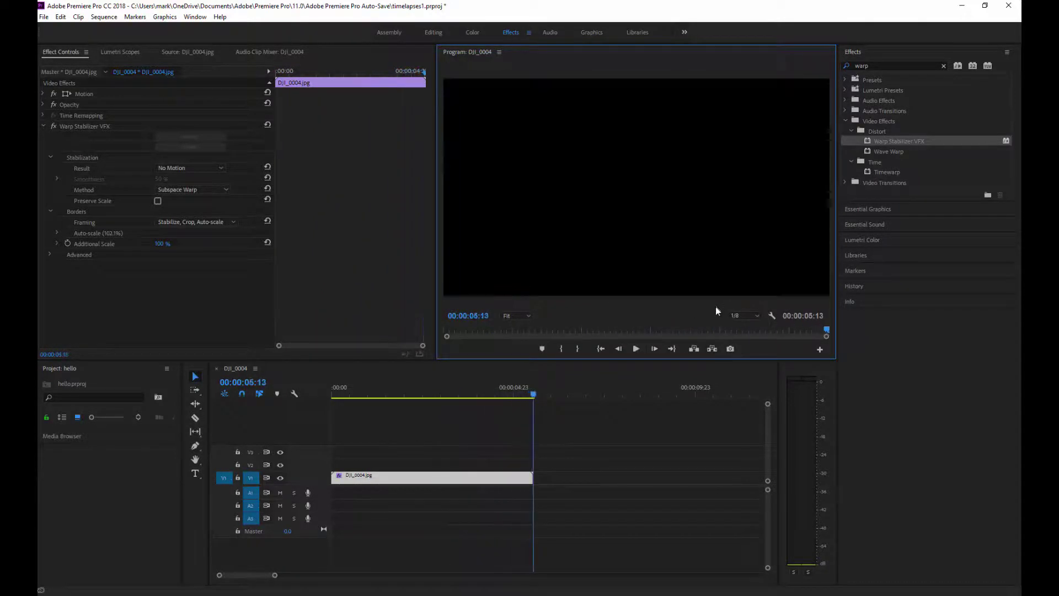
left_click(730, 318)
left_click(755, 328)
left_click(636, 349)
left_click(191, 168)
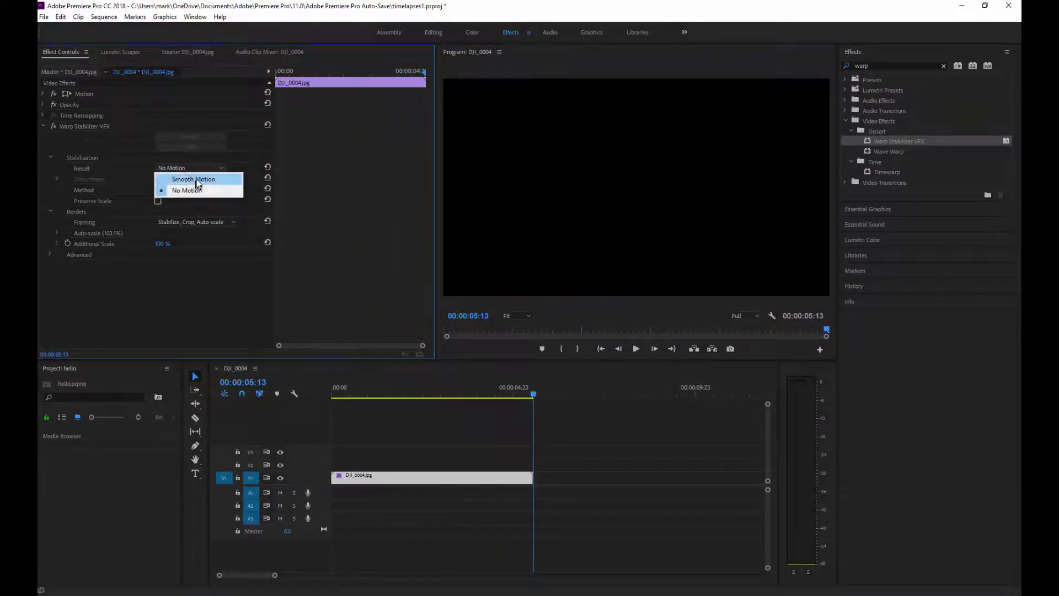
left_click(220, 161)
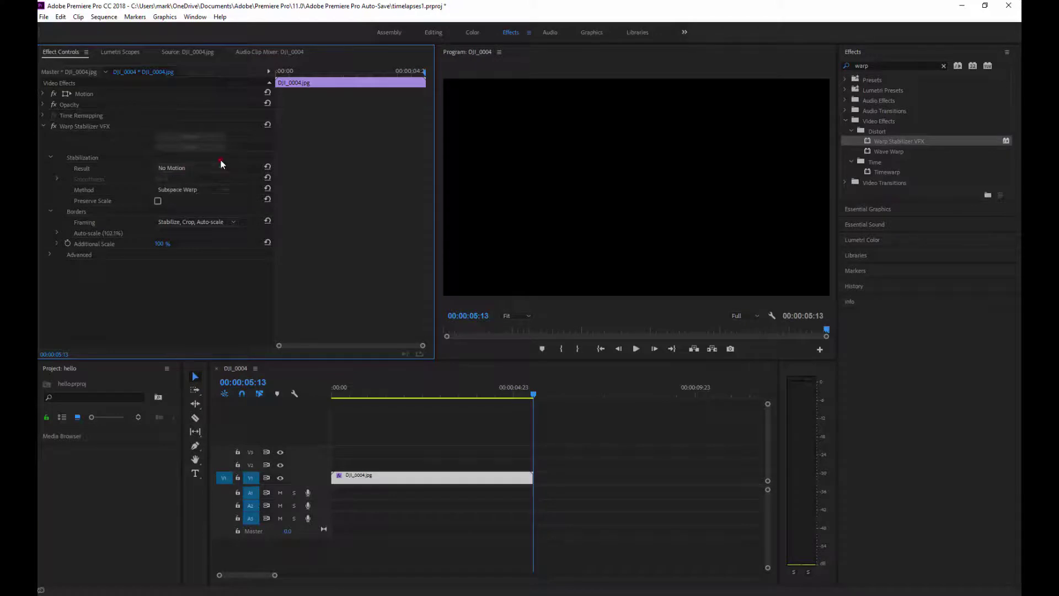
left_click(210, 192)
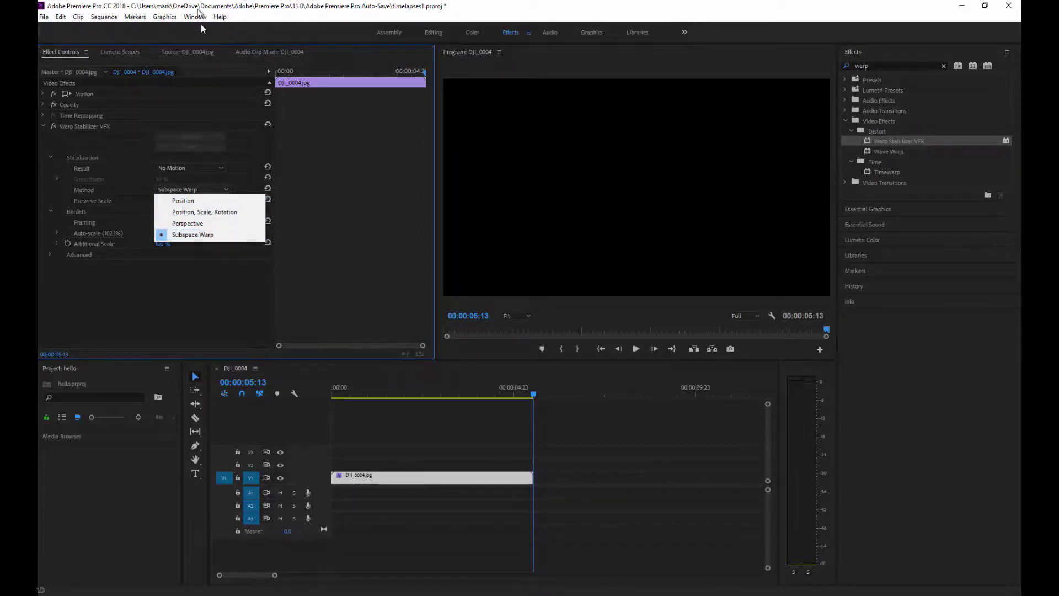
left_click(231, 7)
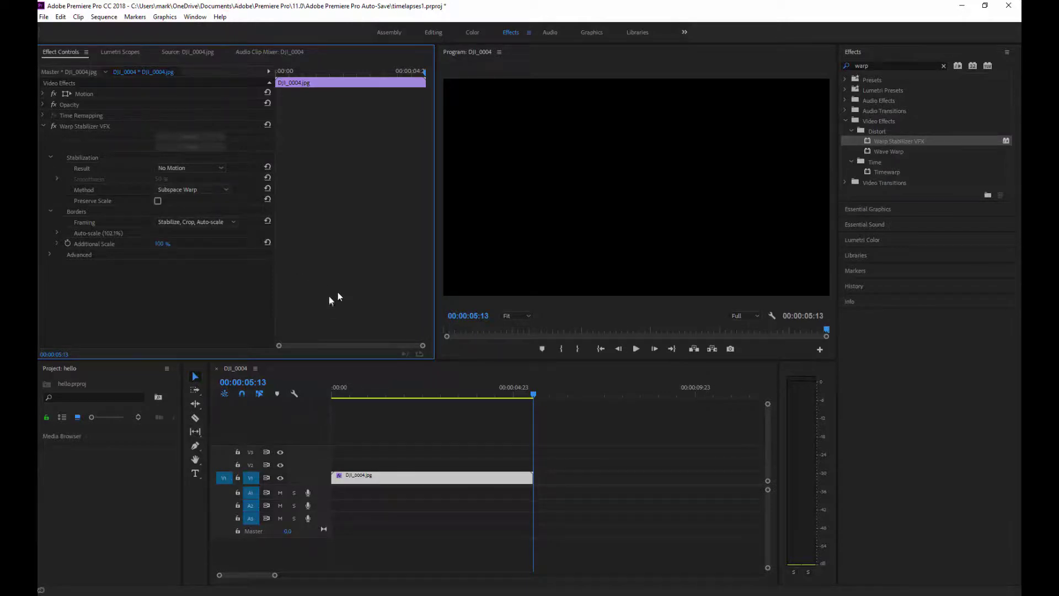
left_click(636, 348)
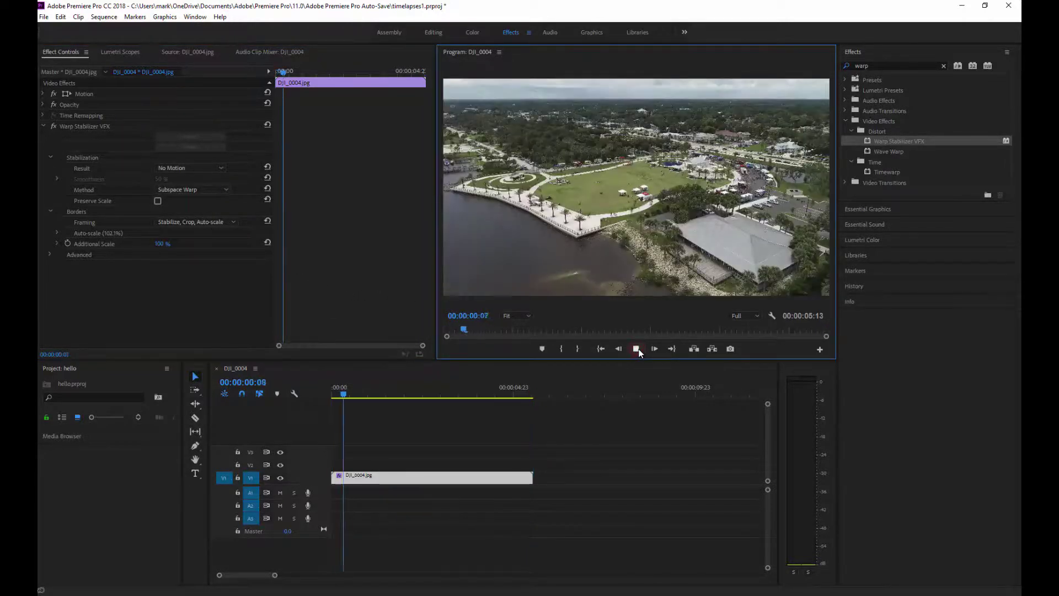